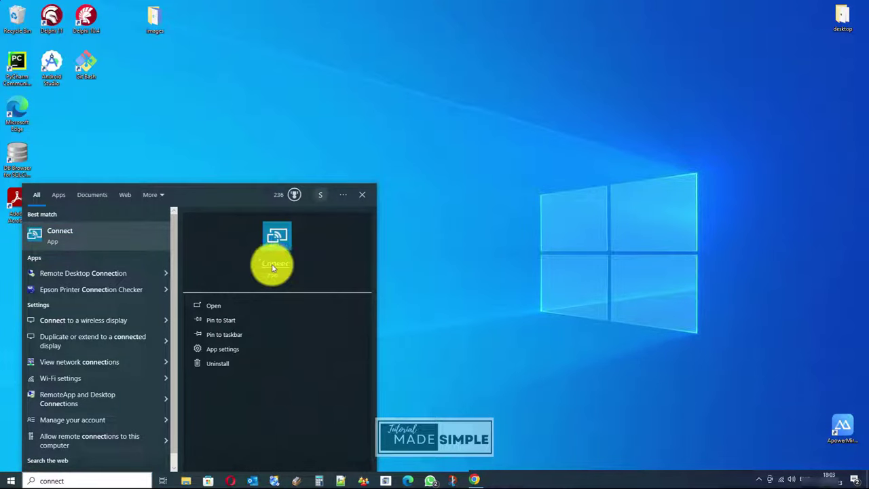
- Open the Connect app from the search results
{"action": "left_click", "coordinate": [269, 272]}
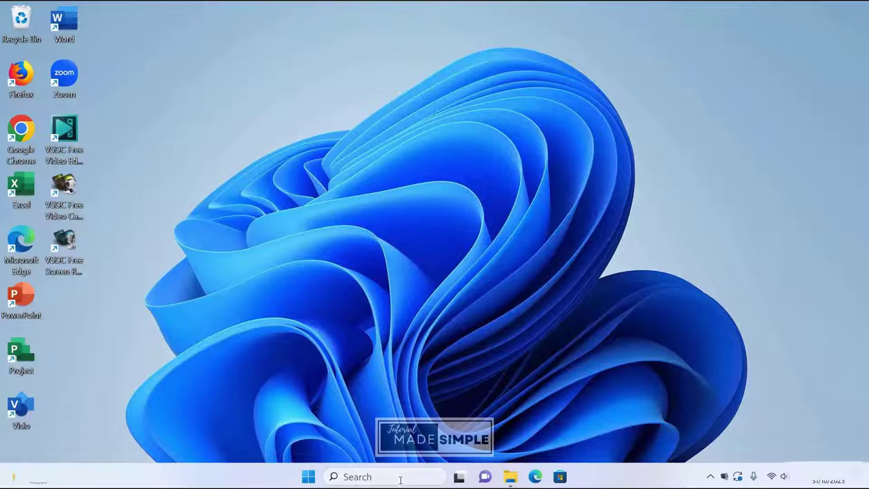
- Search Windows for "connect" to check whether the Connect app is available, and clear the query
{"action": "left_click", "coordinate": [401, 480]}
{"action": "type", "text": "con"}
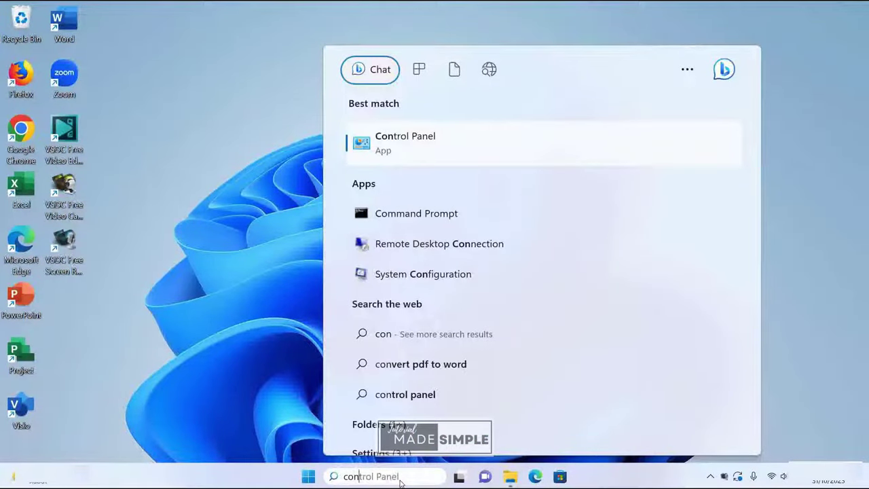
{"action": "type", "text": "n"}
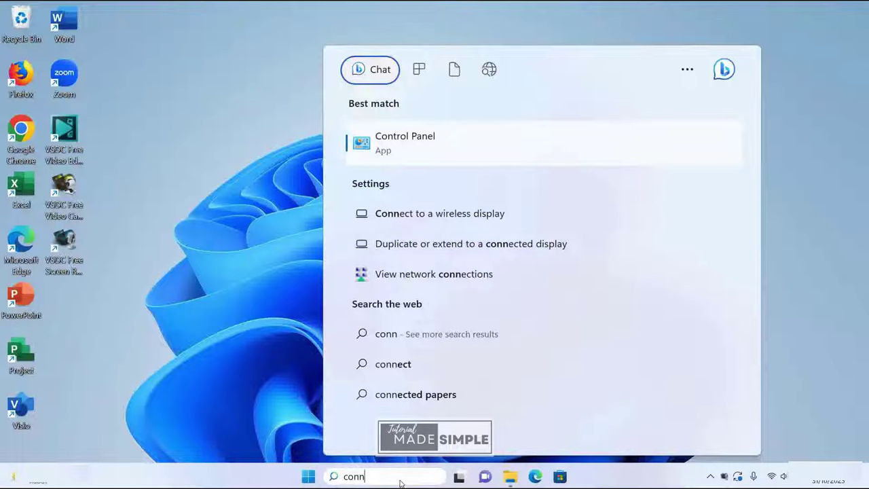
{"action": "type", "text": "e"}
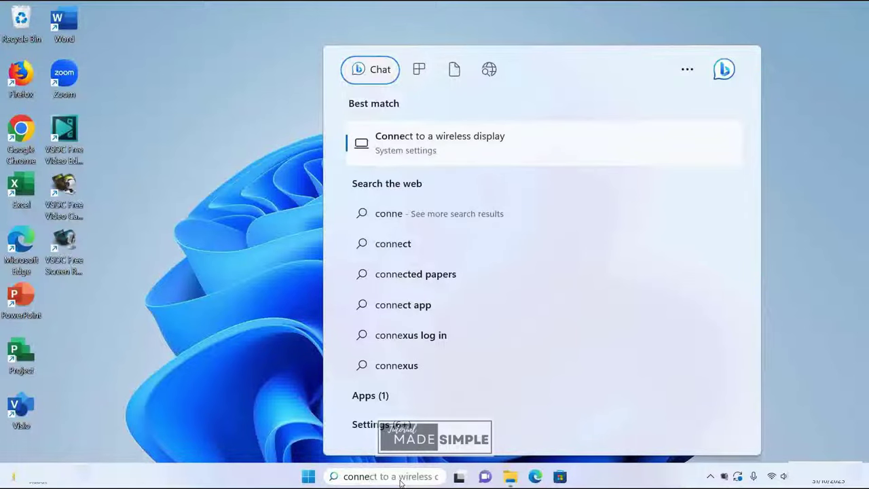
{"action": "type", "text": "ct"}
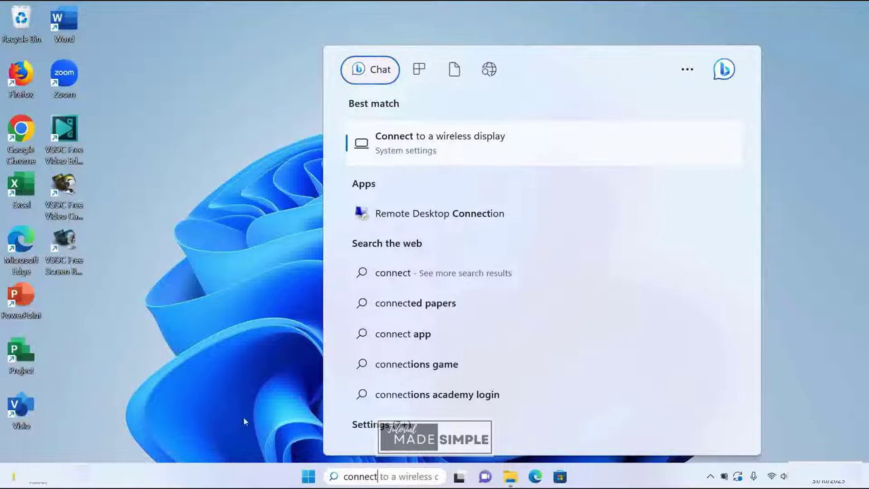
{"action": "key", "text": "BackSpace"}
{"action": "key", "text": "BackSpace"}
{"action": "key", "text": "BackSpace"}
{"action": "key", "text": "BackSpace"}
{"action": "key", "text": "BackSpace"}
{"action": "key", "text": "BackSpace"}
{"action": "key", "text": "BackSpace"}
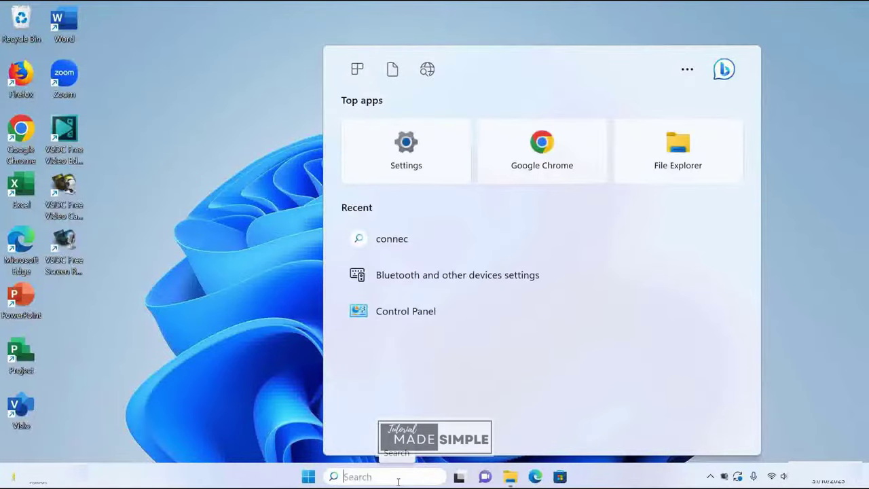
- Find and open the Windows Settings app
{"action": "type", "text": "settings"}
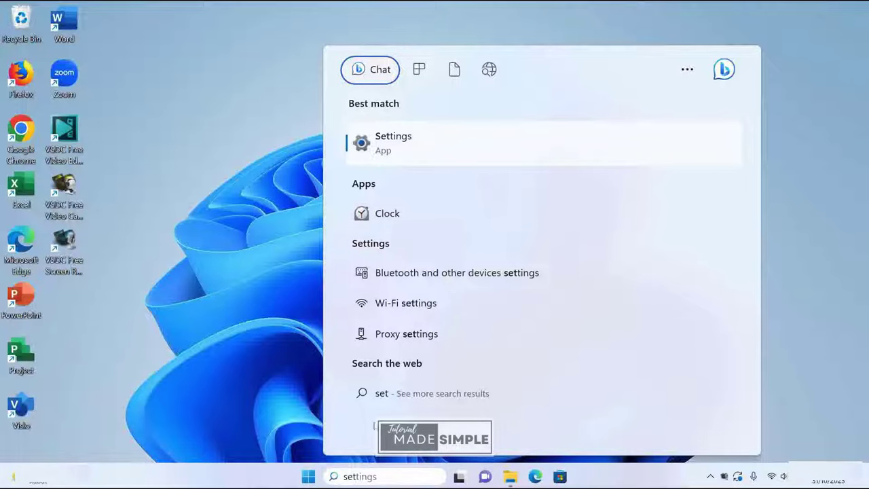
{"action": "left_click", "coordinate": [309, 476]}
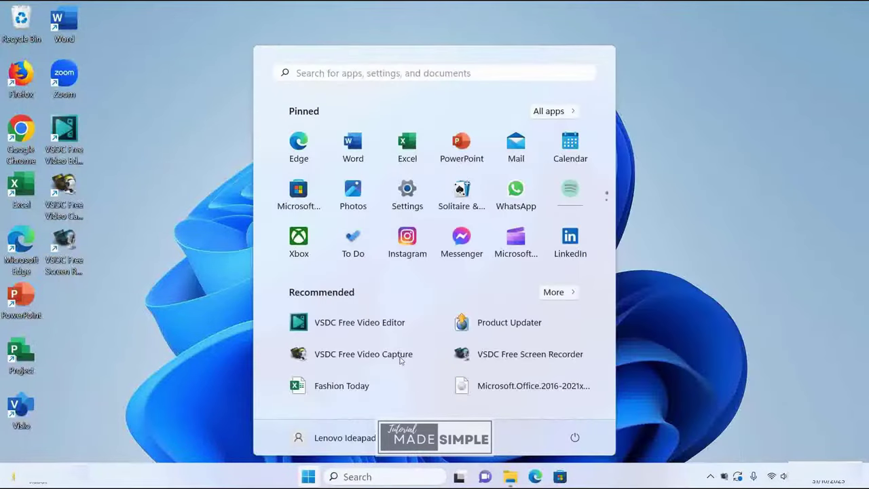
{"action": "left_click", "coordinate": [387, 482]}
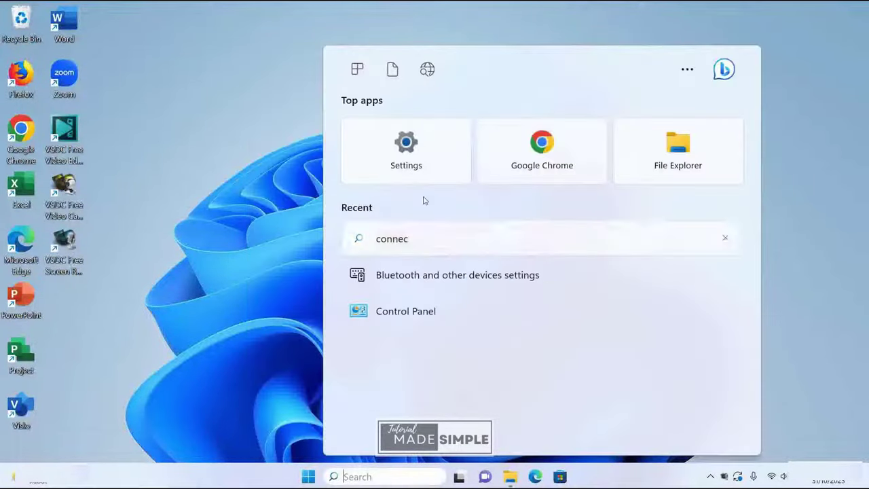
{"action": "left_click", "coordinate": [409, 152]}
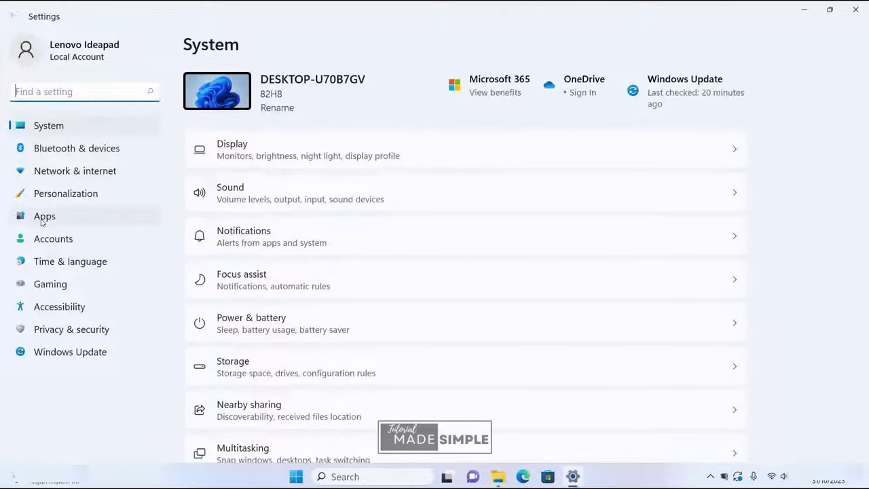
- Go to the Optional features page under Apps and bring up the list of features available to add
{"action": "left_click", "coordinate": [42, 219]}
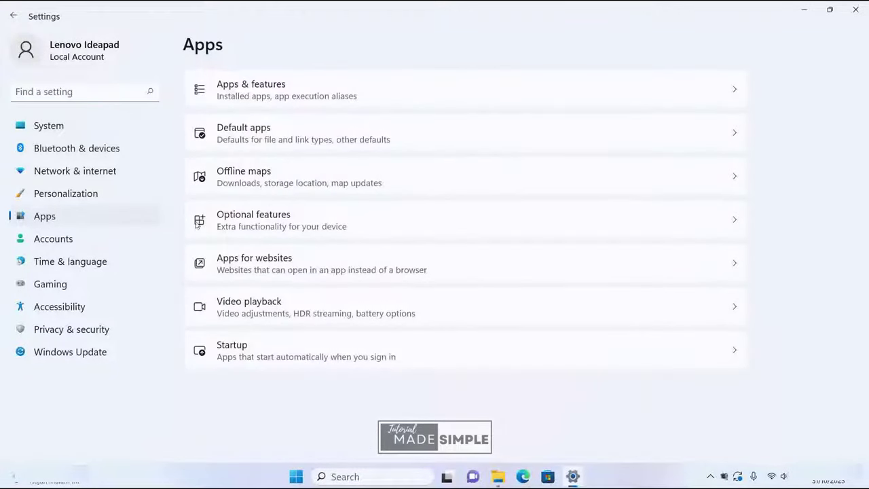
{"action": "left_click", "coordinate": [320, 220]}
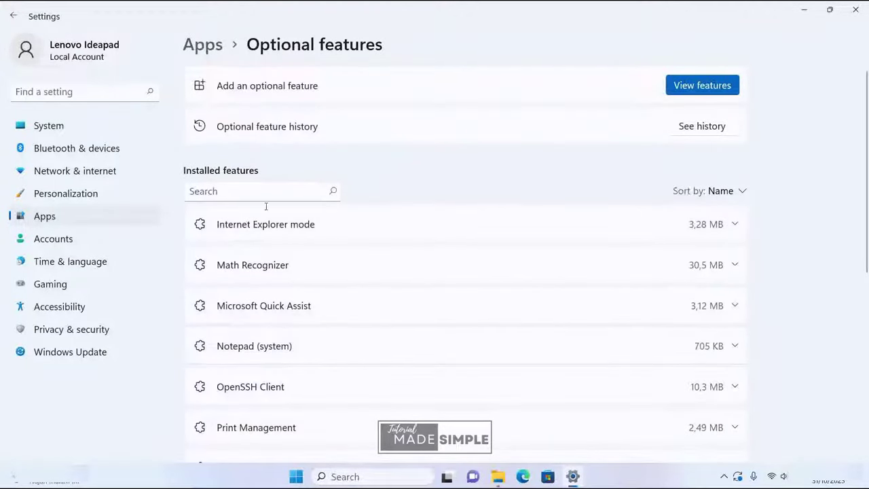
{"action": "scroll", "coordinate": [322, 260], "scroll_direction": "down", "scroll_amount": 3}
{"action": "scroll", "coordinate": [322, 262], "scroll_direction": "up", "scroll_amount": 3}
{"action": "left_click", "coordinate": [706, 86]}
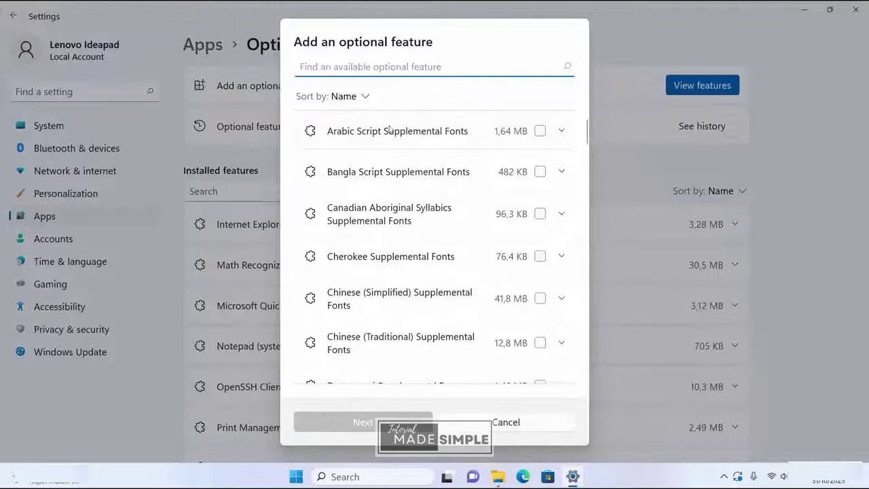
- Search the available optional features for "wire", select Wireless Display and install it
{"action": "scroll", "coordinate": [408, 235], "scroll_direction": "down", "scroll_amount": 5}
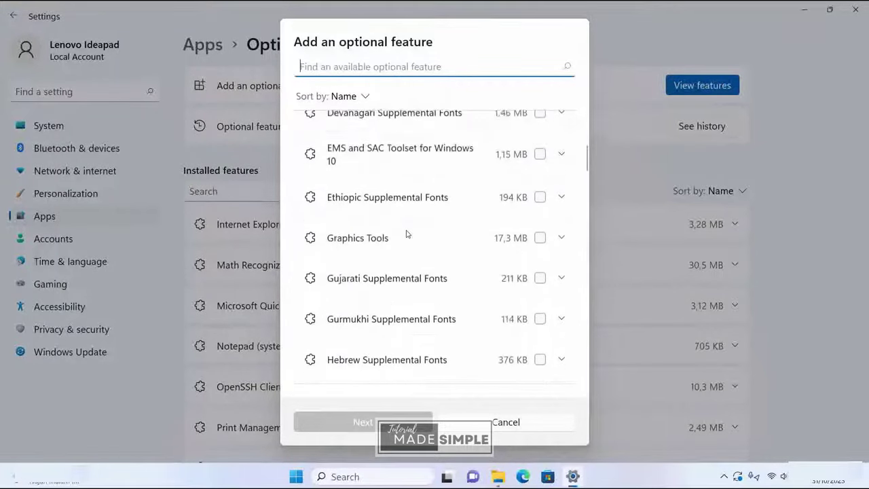
{"action": "scroll", "coordinate": [407, 234], "scroll_direction": "down", "scroll_amount": 6}
{"action": "scroll", "coordinate": [407, 235], "scroll_direction": "up", "scroll_amount": 4}
{"action": "scroll", "coordinate": [407, 234], "scroll_direction": "up", "scroll_amount": 8}
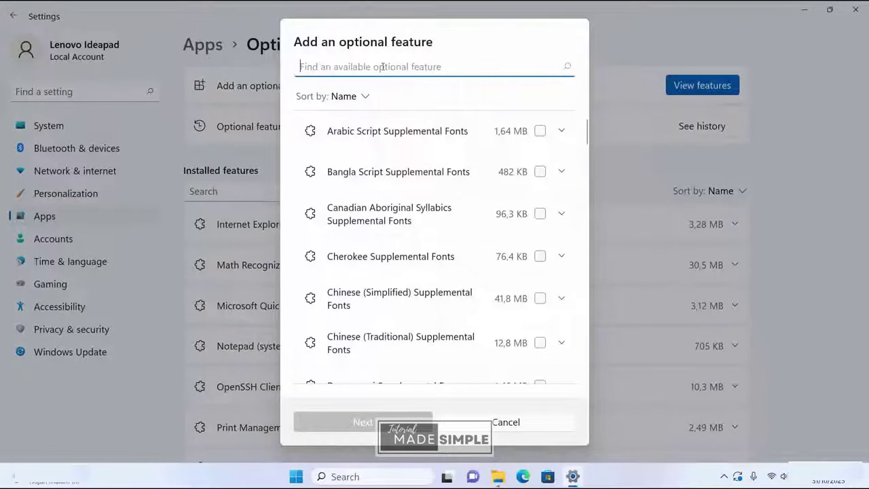
{"action": "type", "text": "wire"}
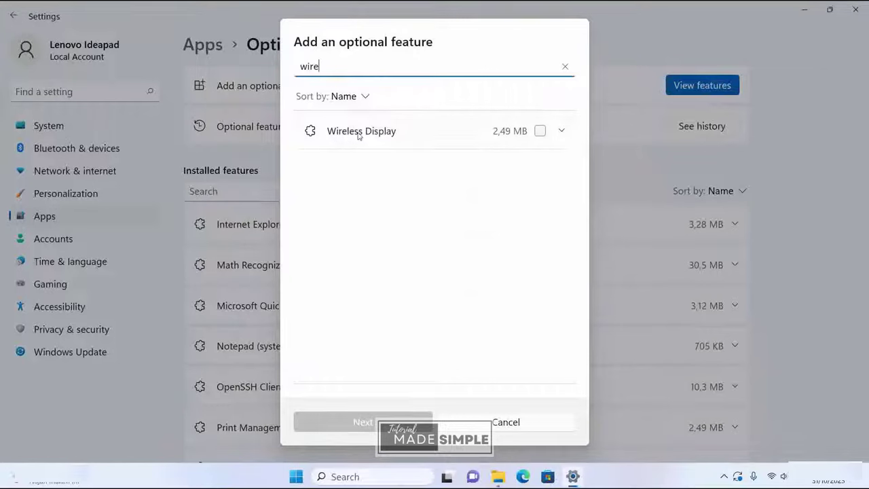
{"action": "left_click", "coordinate": [541, 132]}
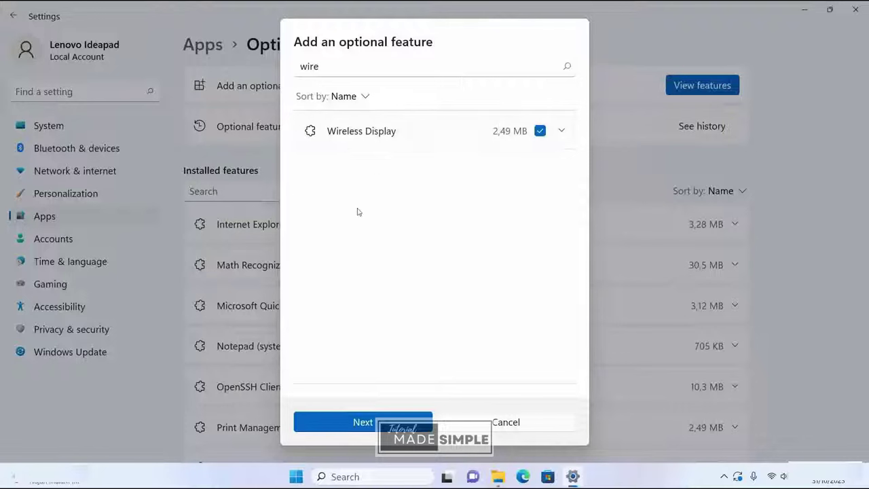
{"action": "left_click", "coordinate": [382, 431]}
{"action": "left_click", "coordinate": [382, 430]}
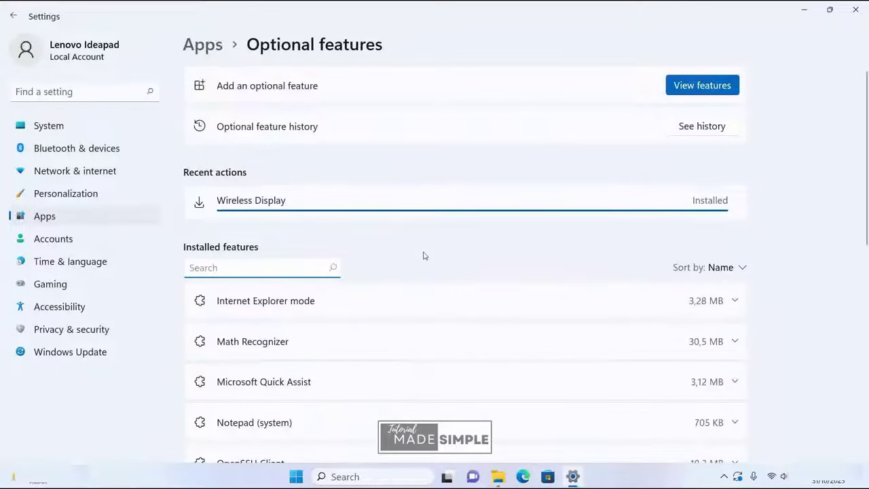
- Look through the installed optional features for Wireless Display and close Settings
{"action": "scroll", "coordinate": [574, 291], "scroll_direction": "down", "scroll_amount": 1}
{"action": "scroll", "coordinate": [569, 291], "scroll_direction": "down", "scroll_amount": 7}
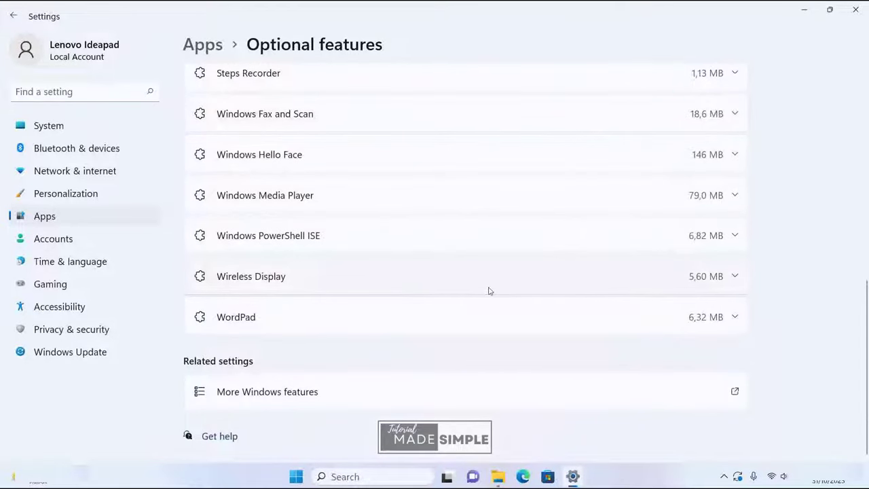
{"action": "scroll", "coordinate": [419, 277], "scroll_direction": "up", "scroll_amount": 7}
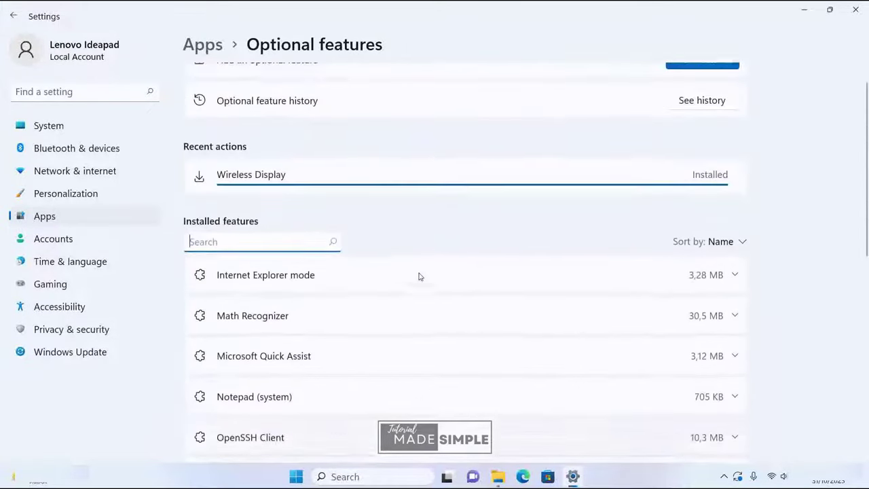
{"action": "scroll", "coordinate": [419, 277], "scroll_direction": "up", "scroll_amount": 1}
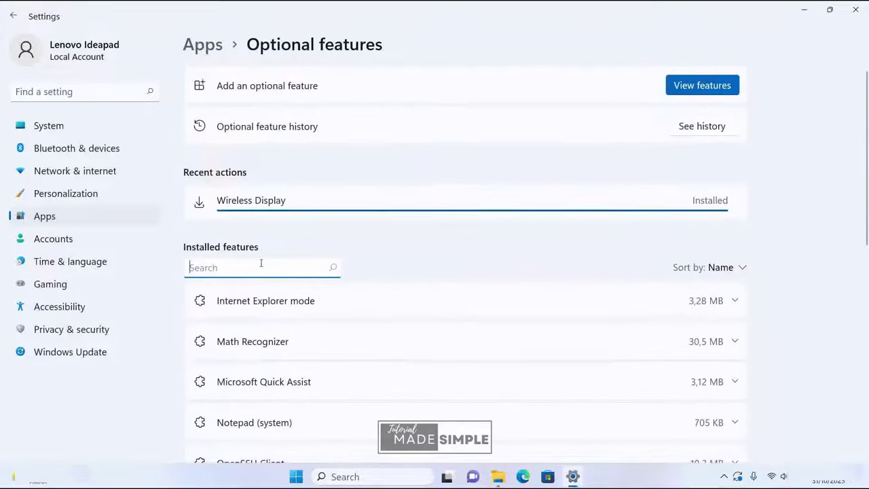
{"action": "scroll", "coordinate": [386, 254], "scroll_direction": "down", "scroll_amount": 2}
{"action": "scroll", "coordinate": [385, 254], "scroll_direction": "down", "scroll_amount": 5}
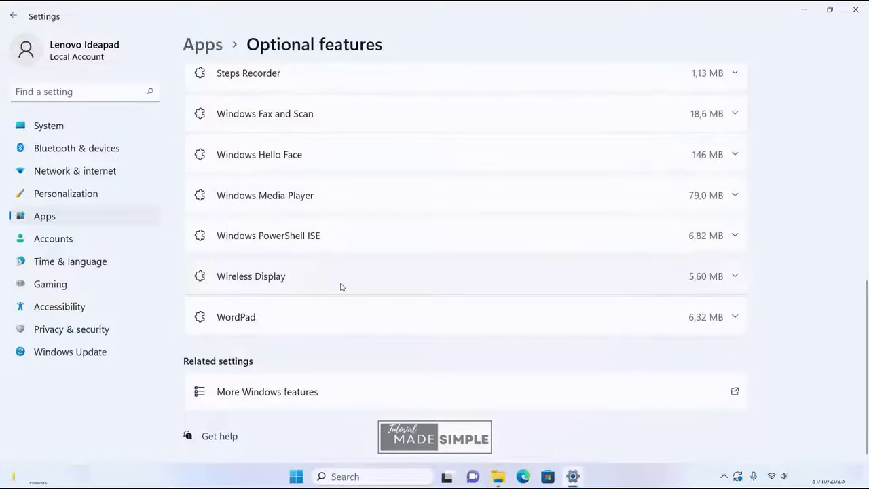
{"action": "scroll", "coordinate": [342, 287], "scroll_direction": "up", "scroll_amount": 5}
{"action": "scroll", "coordinate": [342, 287], "scroll_direction": "up", "scroll_amount": 2}
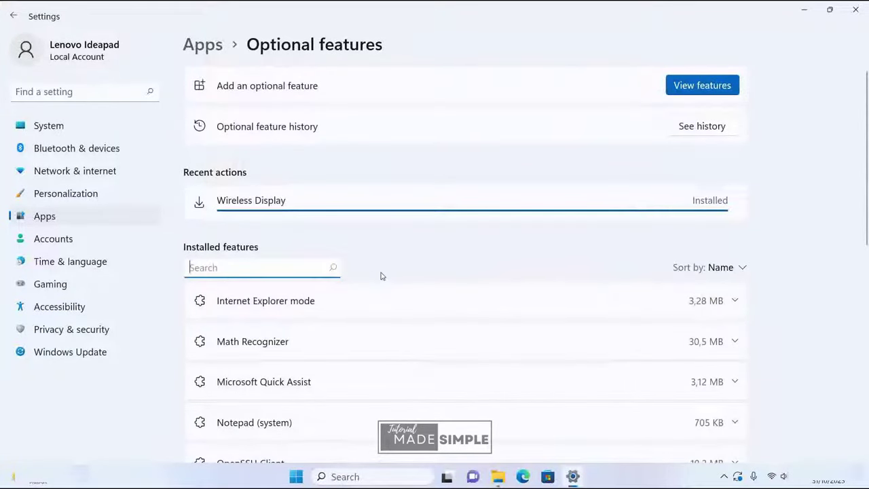
{"action": "left_click", "coordinate": [856, 10]}
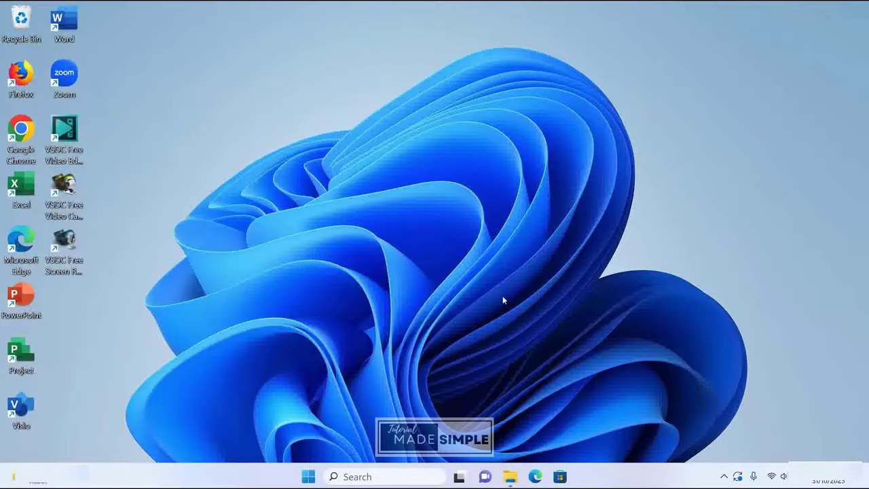
- Search Windows for "connect", launch the Connect app and move its window to the middle of the desktop
{"action": "left_click", "coordinate": [372, 478]}
{"action": "type", "text": "connect"}
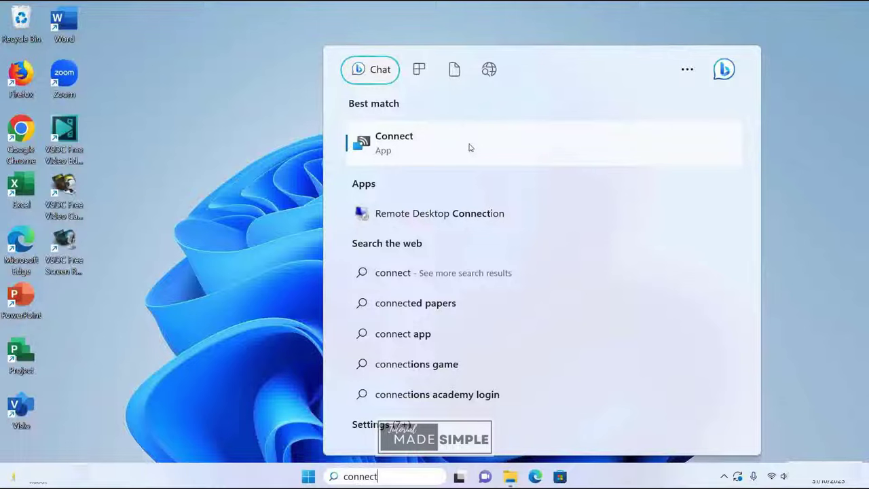
{"action": "left_click", "coordinate": [428, 152]}
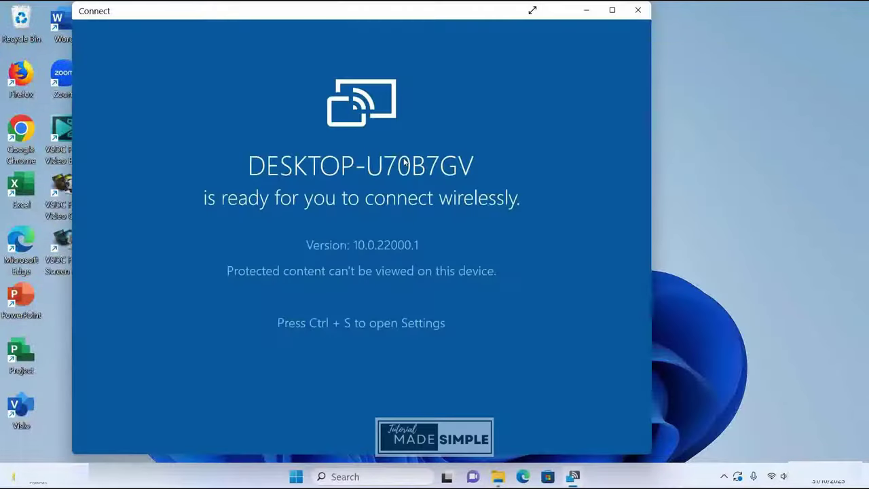
{"action": "left_click_drag", "start_coordinate": [359, 16], "coordinate": [433, 14]}
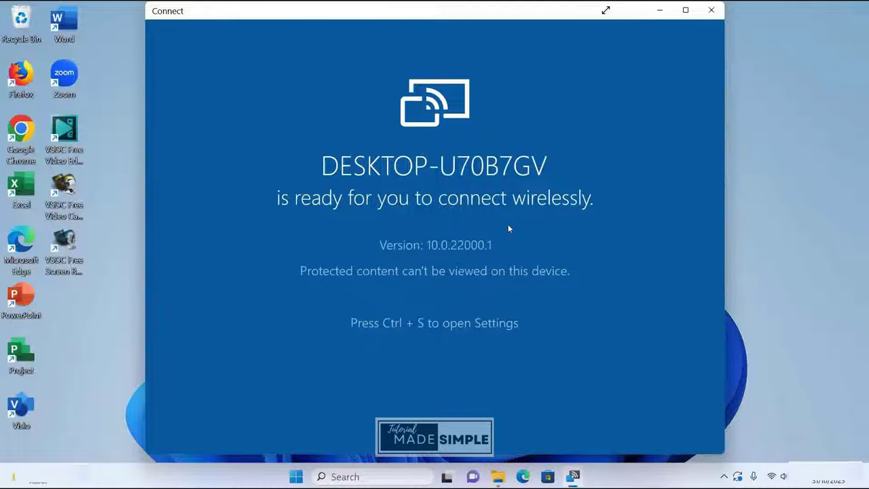
- Search Windows for "project" and open the Projection settings
{"action": "left_click", "coordinate": [367, 478]}
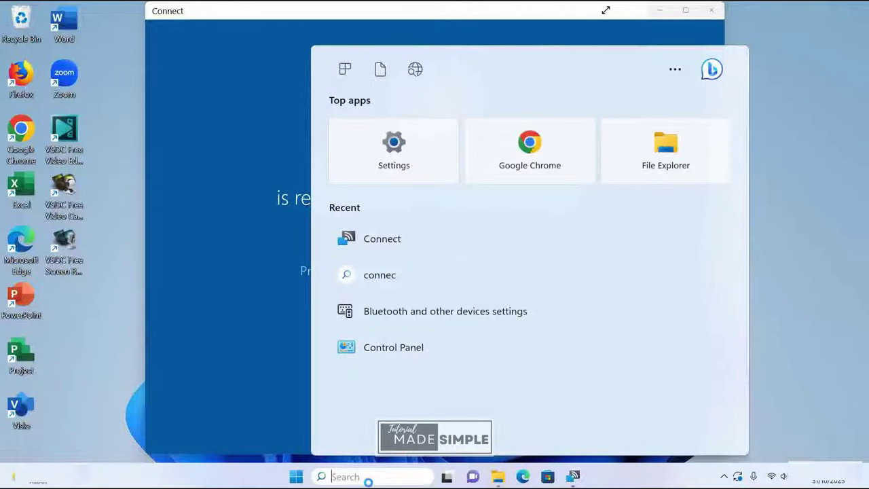
{"action": "type", "text": "project"}
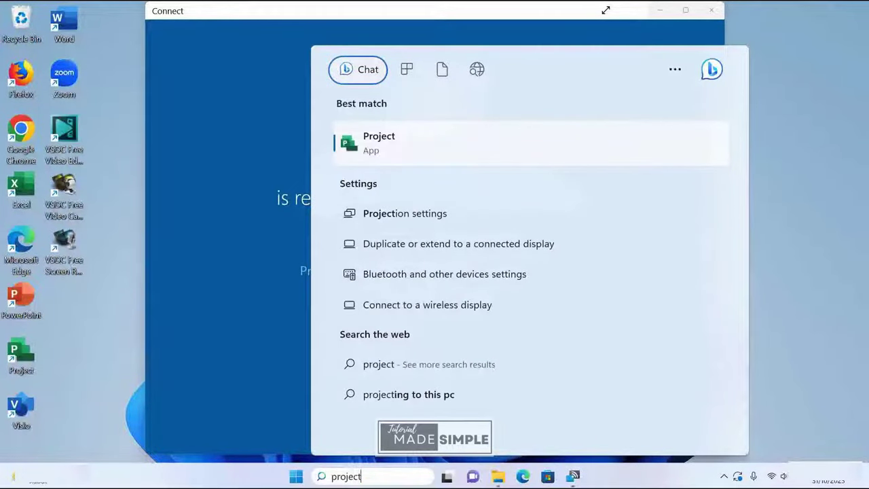
{"action": "left_click", "coordinate": [372, 214]}
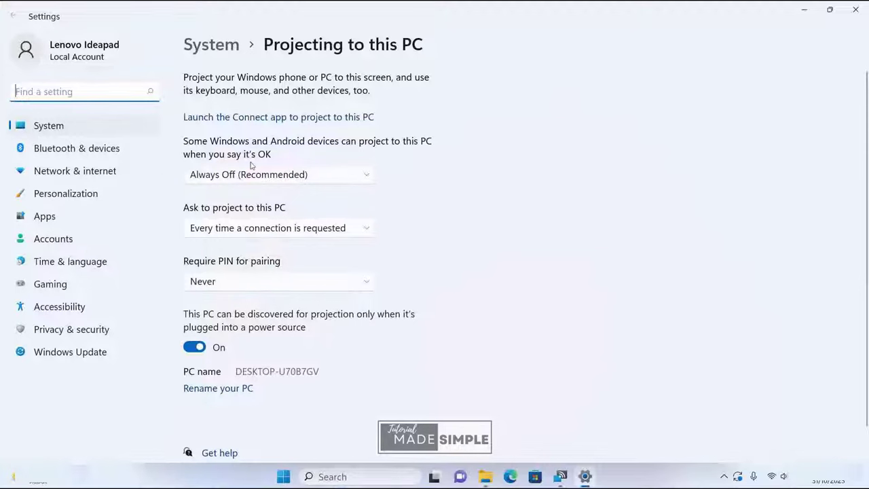
- Make projecting to this PC Available everywhere, keep asking Every time a connection is requested, and minimise Settings
{"action": "left_click", "coordinate": [365, 175]}
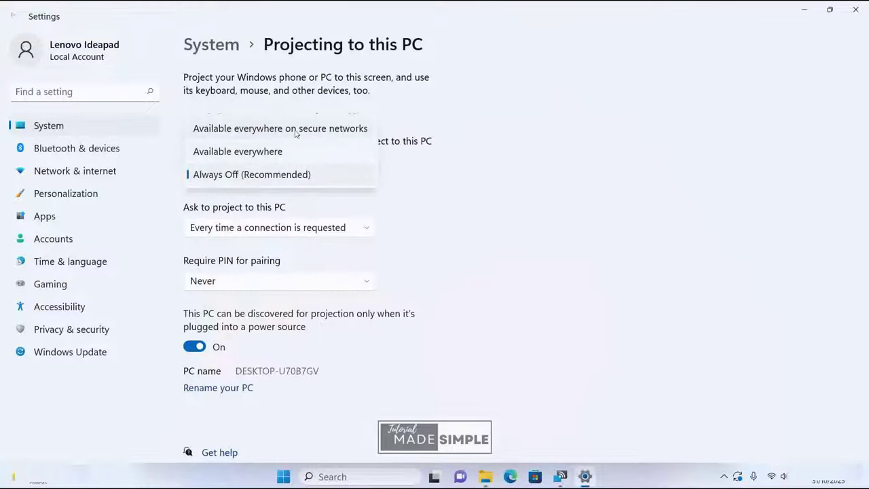
{"action": "left_click", "coordinate": [265, 151]}
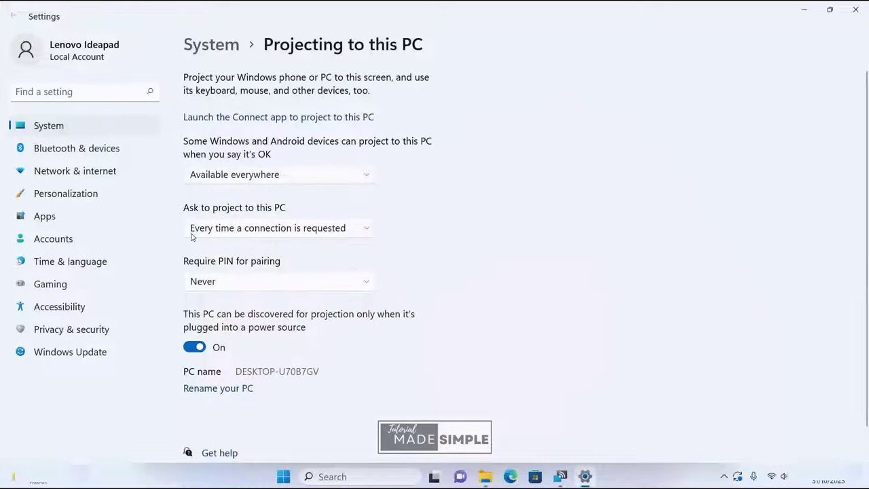
{"action": "left_click", "coordinate": [367, 231]}
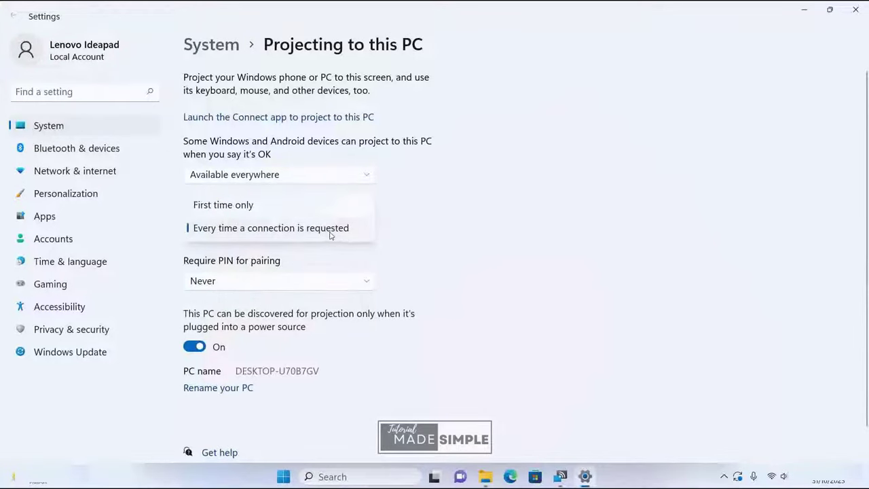
{"action": "left_click", "coordinate": [302, 231]}
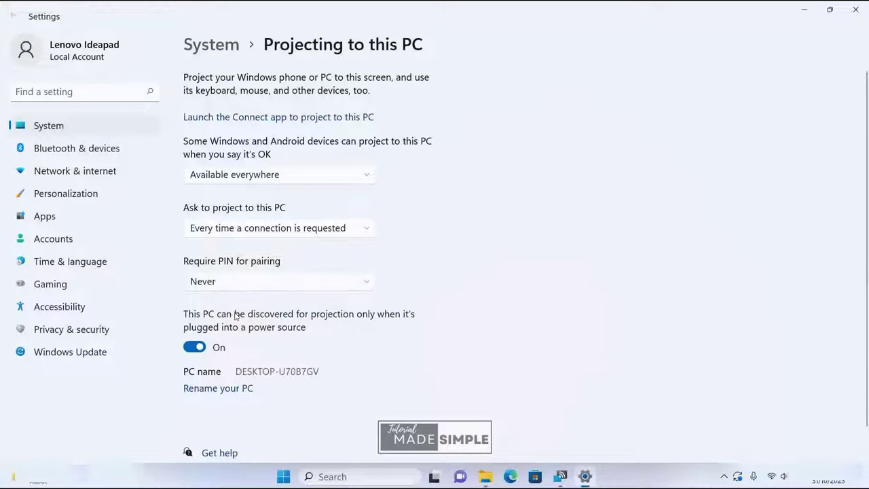
{"action": "left_click", "coordinate": [804, 9]}
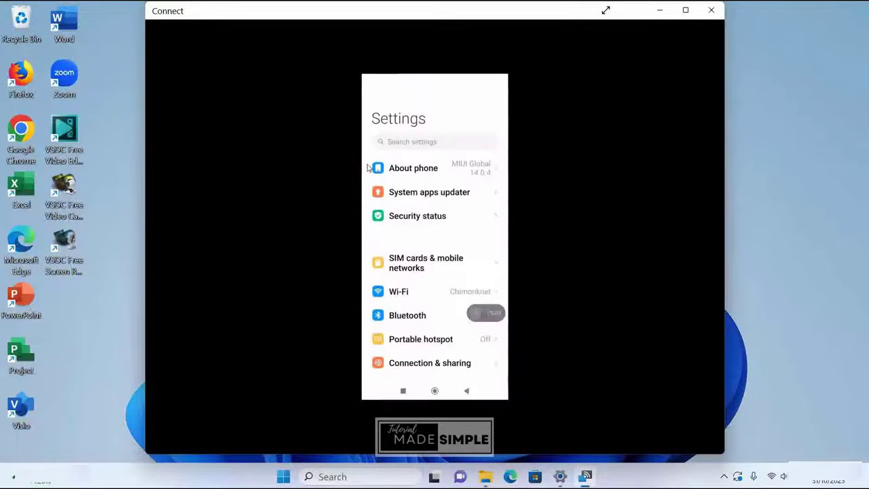
- Close the Connect app to end the wireless projection session
{"action": "left_click", "coordinate": [367, 168]}
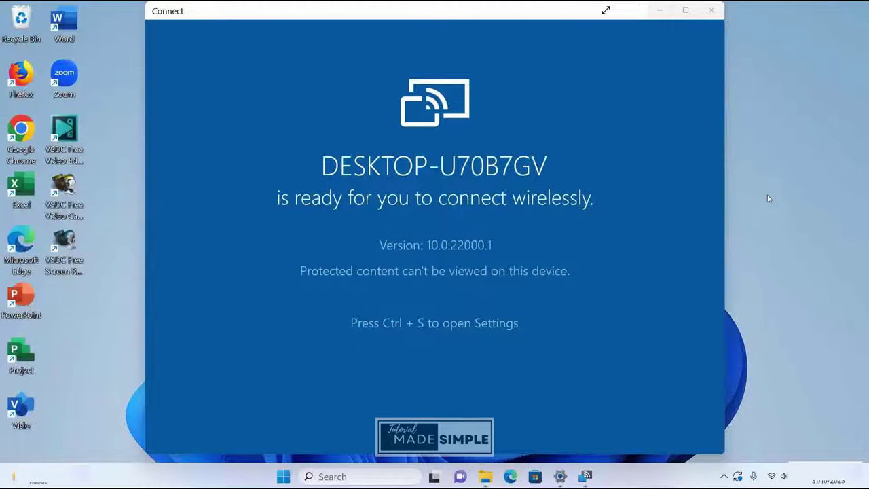
{"action": "left_click", "coordinate": [711, 10]}
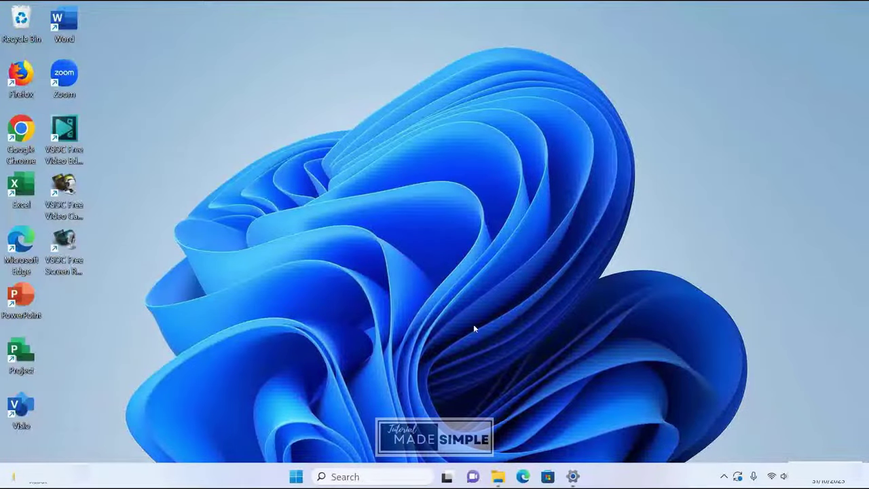
- Launch Google Chrome, search Google for "apowermirror" and open the ApowerMirror Official Site result
{"action": "left_click", "coordinate": [399, 477]}
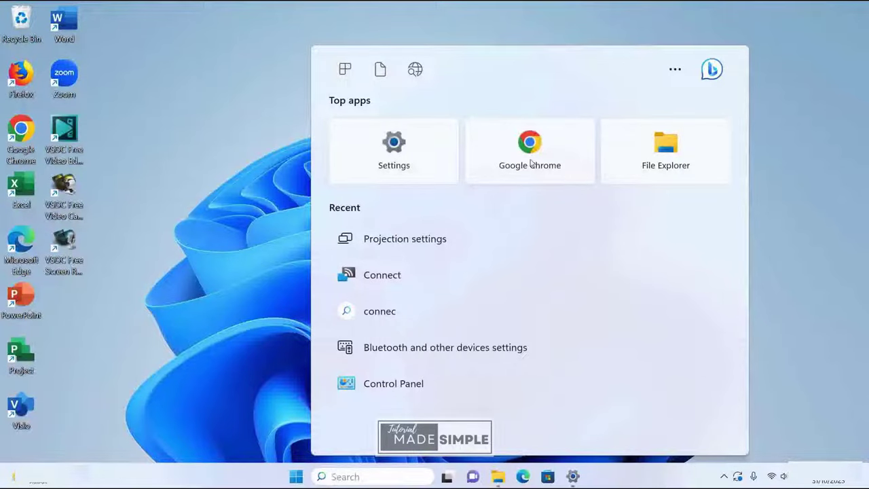
{"action": "left_click", "coordinate": [530, 158]}
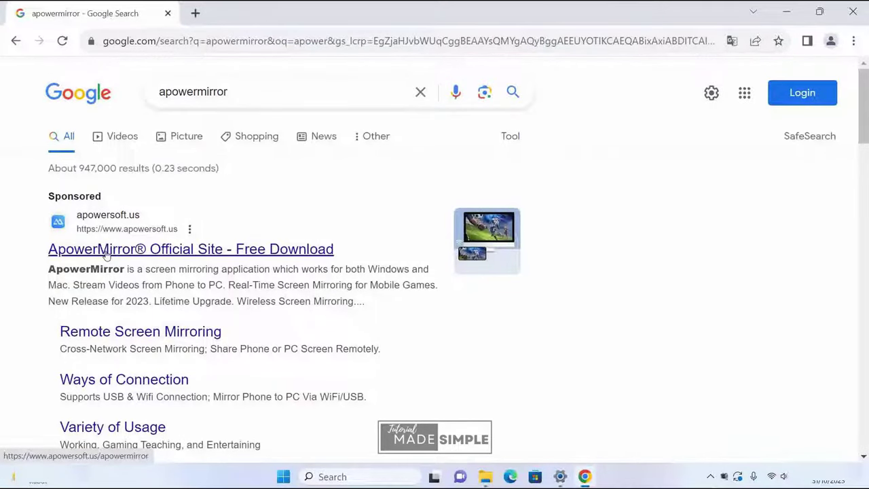
{"action": "left_click", "coordinate": [106, 253]}
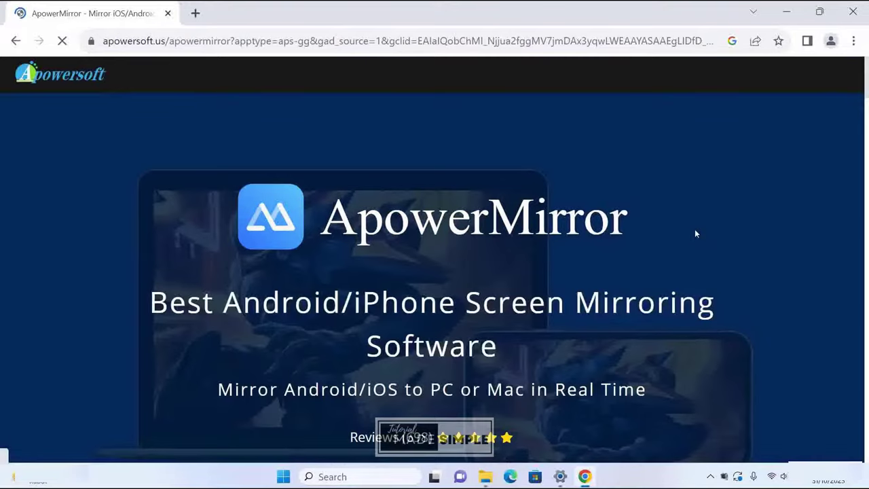
- Download the ApowerMirror installer from the product page and run apowermirror-setup-gg.exe
{"action": "scroll", "coordinate": [695, 233], "scroll_direction": "down", "scroll_amount": 2}
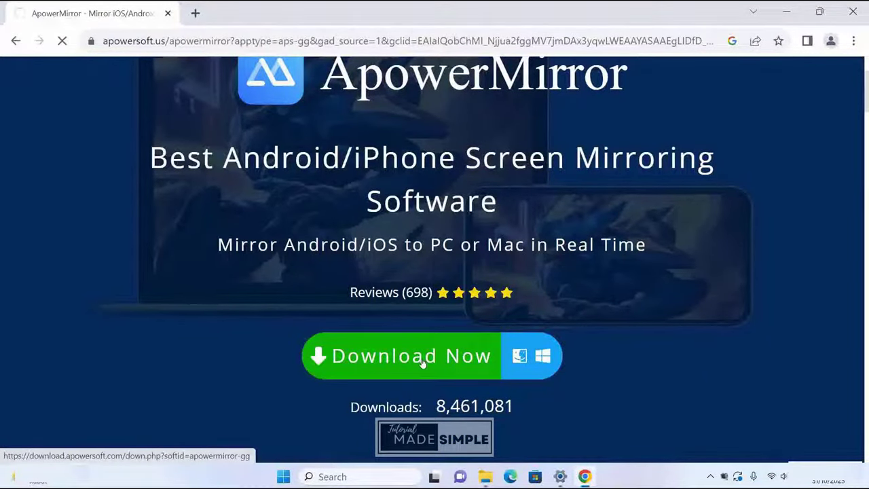
{"action": "left_click", "coordinate": [423, 363]}
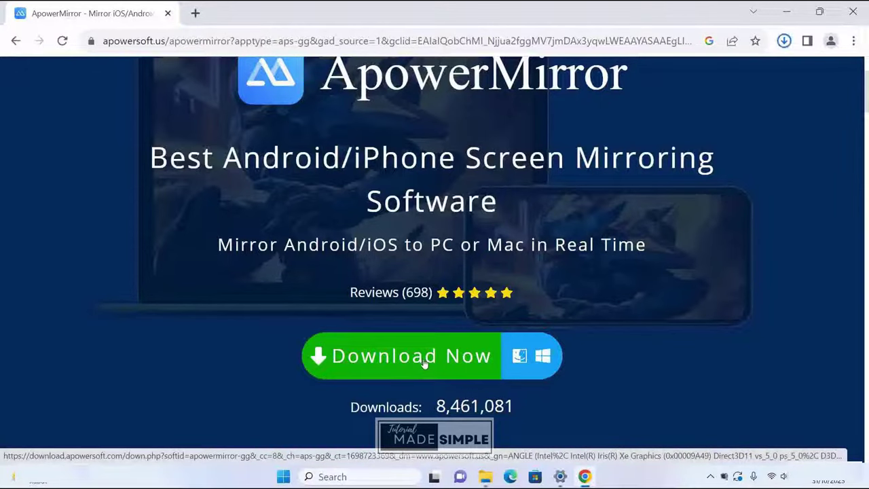
{"action": "mouse_move", "coordinate": [677, 78]}
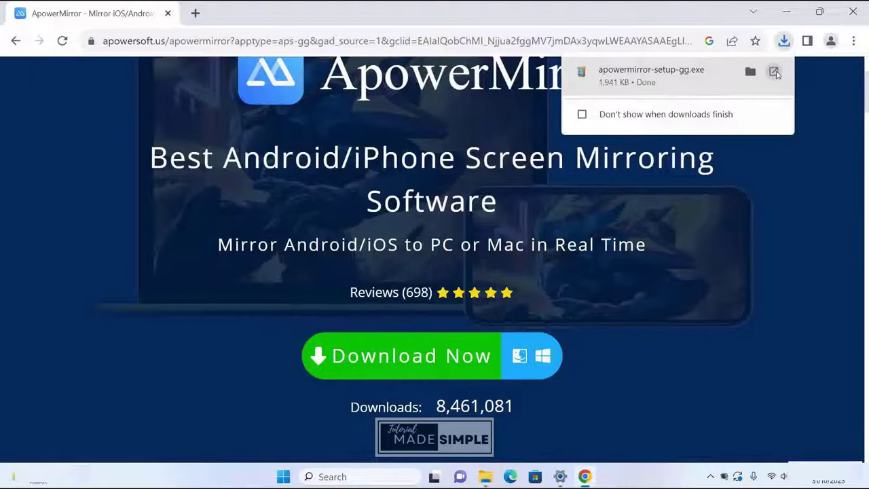
{"action": "left_click", "coordinate": [775, 71]}
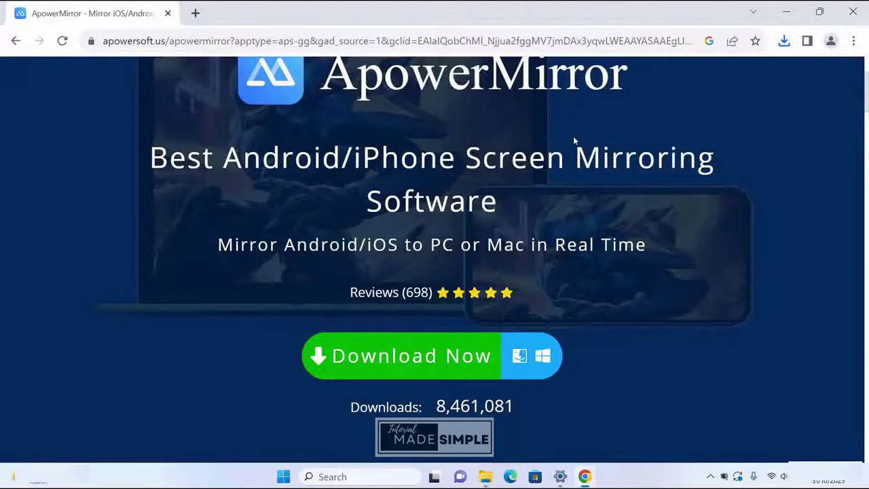